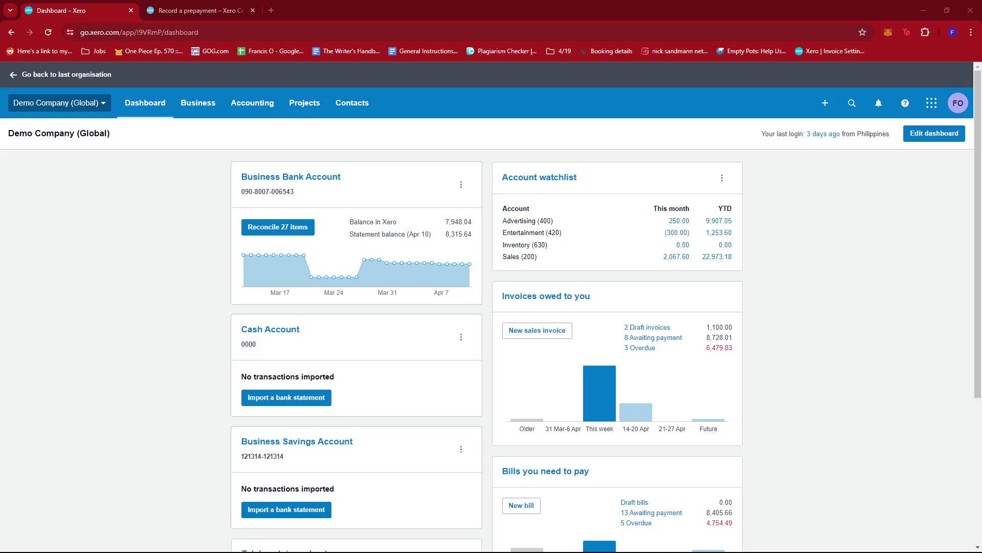
- Open Bank accounts in a new tab and review the Business Bank, Cash and Business Savings balances
{"action": "left_click", "coordinate": [845, 266]}
{"action": "left_click", "coordinate": [257, 107]}
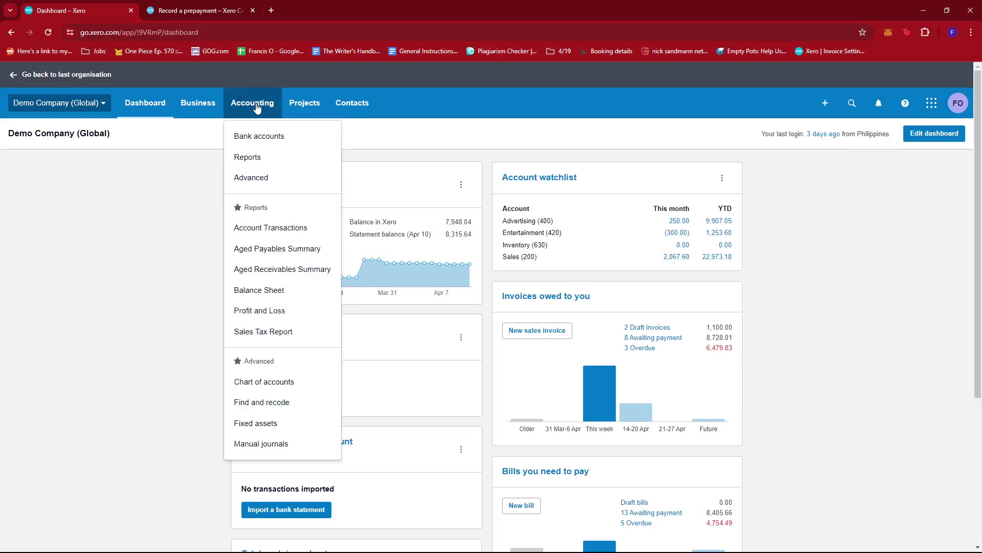
{"action": "middle_click", "coordinate": [271, 141]}
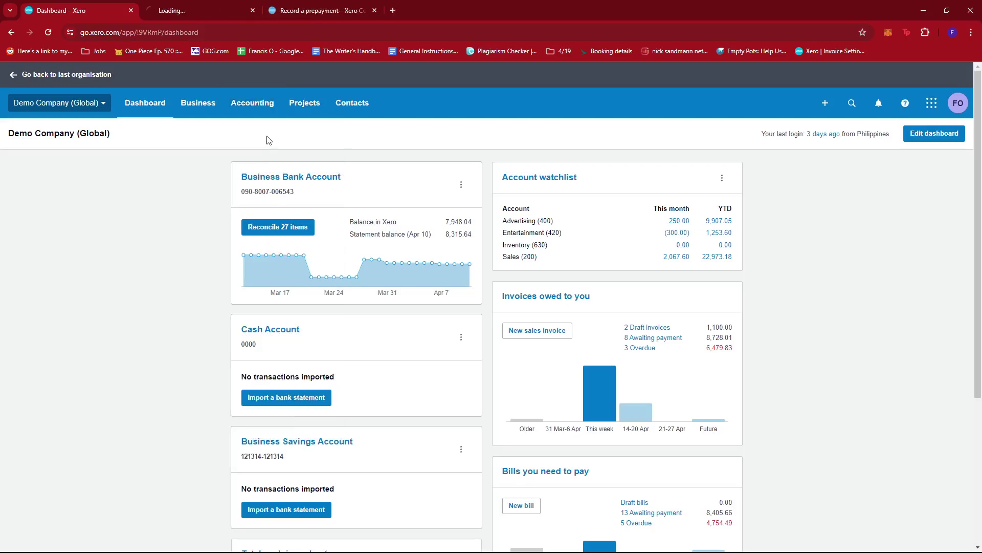
{"action": "left_click", "coordinate": [191, 7]}
{"action": "scroll", "coordinate": [355, 203], "scroll_direction": "down", "scroll_amount": 2}
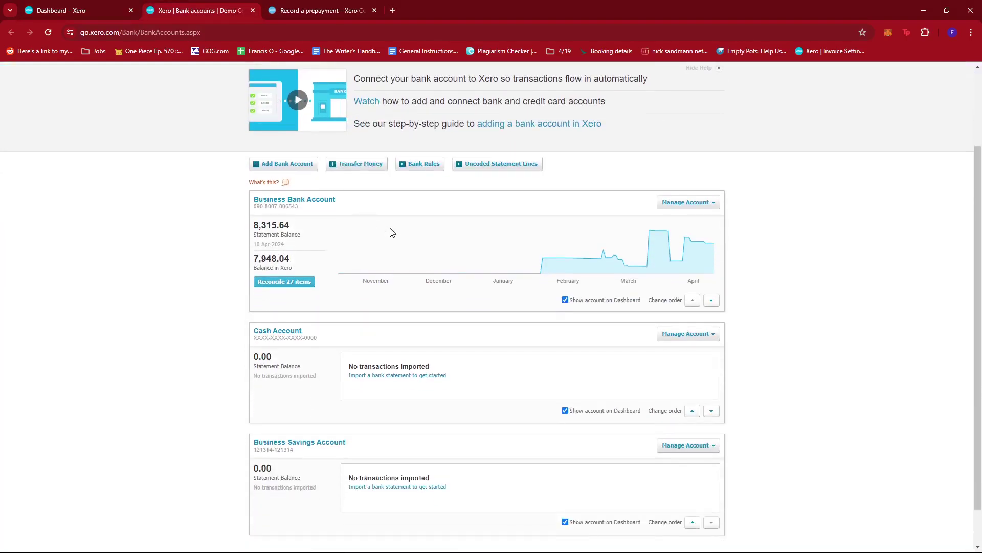
{"action": "scroll", "coordinate": [382, 324], "scroll_direction": "up", "scroll_amount": 2}
{"action": "scroll", "coordinate": [415, 314], "scroll_direction": "down", "scroll_amount": 1}
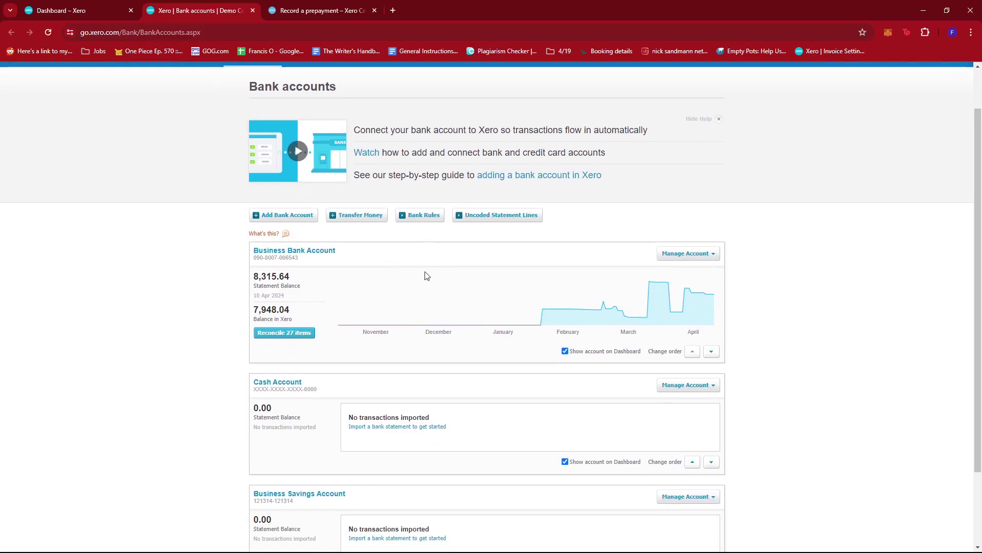
{"action": "mouse_move", "coordinate": [410, 304]}
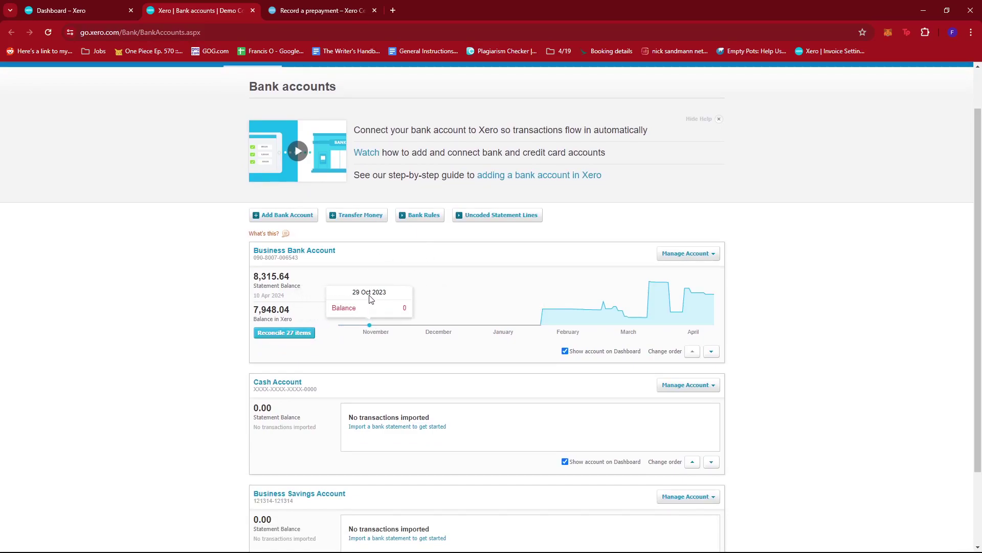
{"action": "scroll", "coordinate": [389, 297], "scroll_direction": "down", "scroll_amount": 1}
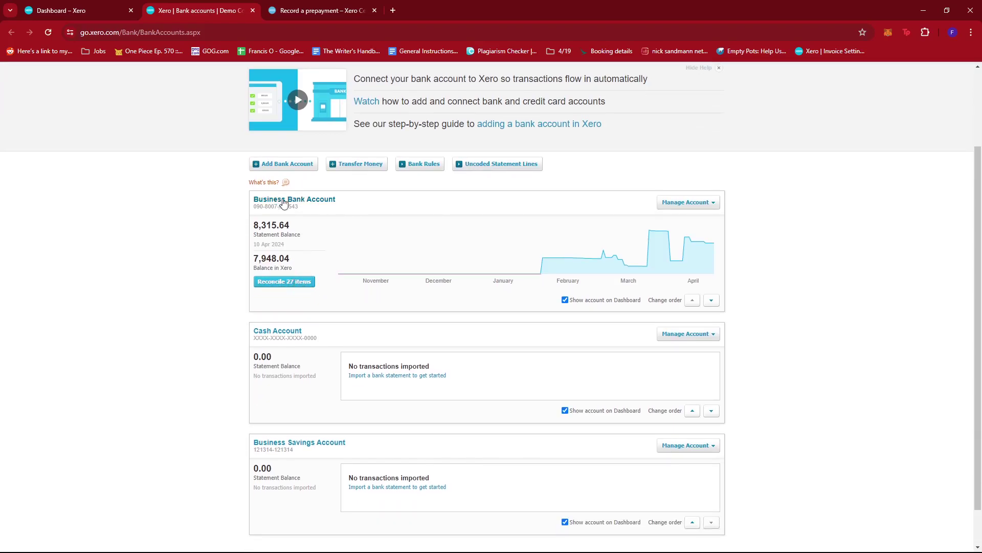
{"action": "scroll", "coordinate": [234, 241], "scroll_direction": "up", "scroll_amount": 2}
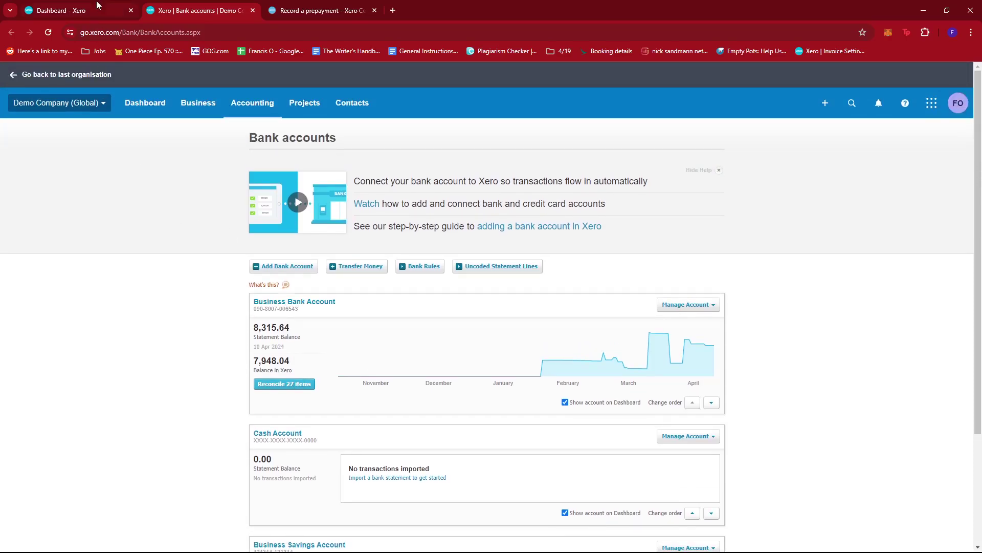
- From the dashboard, view the Business Bank Account's transactions, then go back to the dashboard
{"action": "left_click", "coordinate": [100, 6]}
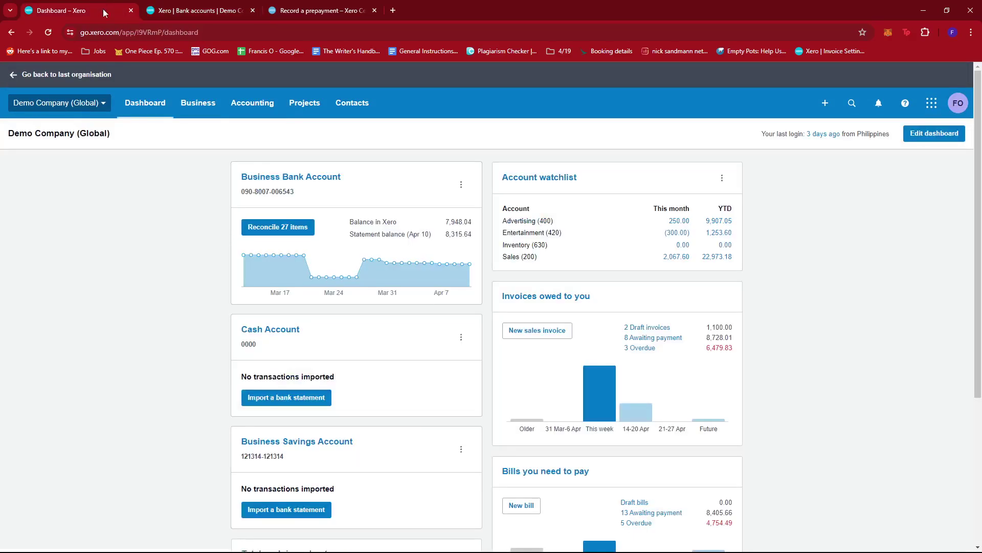
{"action": "left_click", "coordinate": [460, 185]}
{"action": "left_click", "coordinate": [291, 178]}
{"action": "key", "text": "alt+Left"}
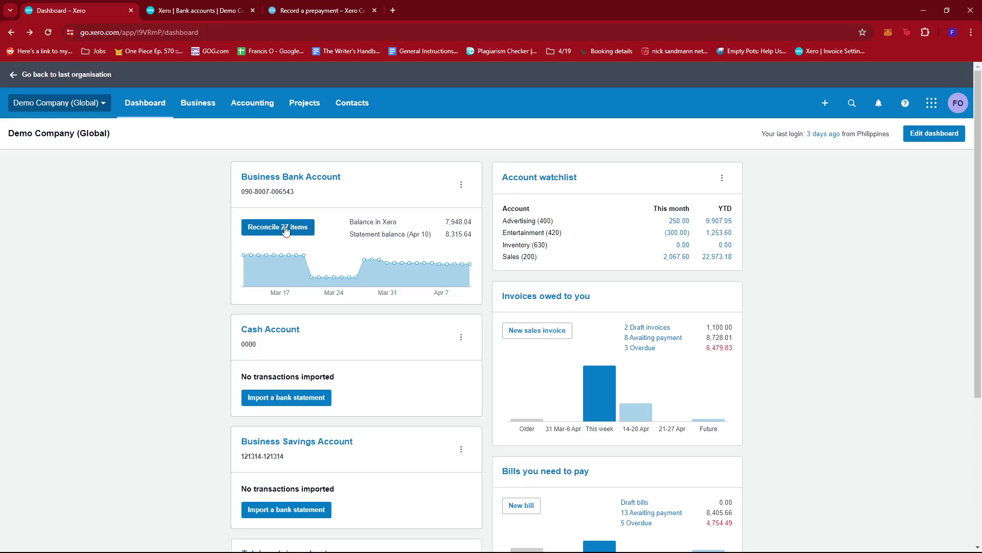
- Start reconciling the 27 Business Bank items and scroll to the 1 Apr 2024 Jakaranda deposit
{"action": "left_click", "coordinate": [286, 230]}
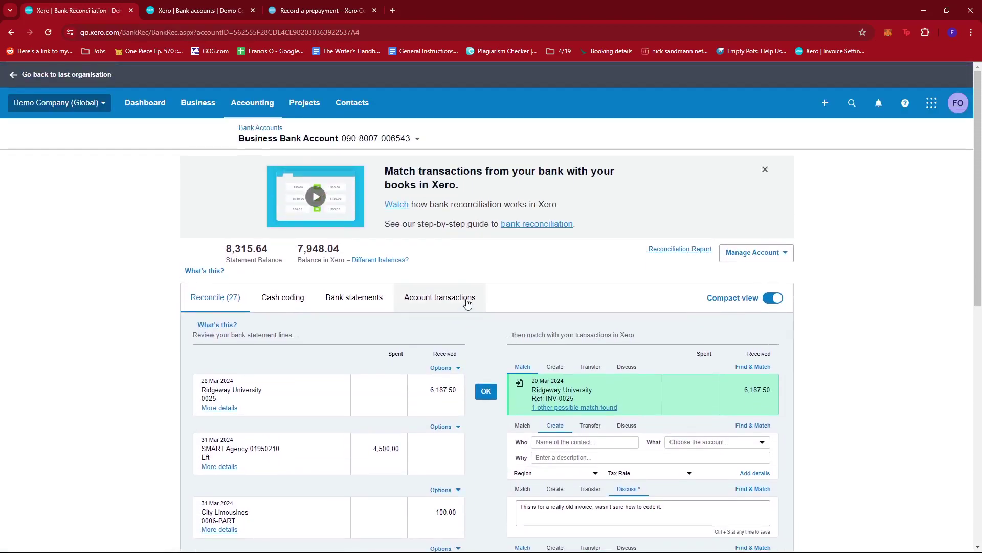
{"action": "scroll", "coordinate": [476, 313], "scroll_direction": "down", "scroll_amount": 2}
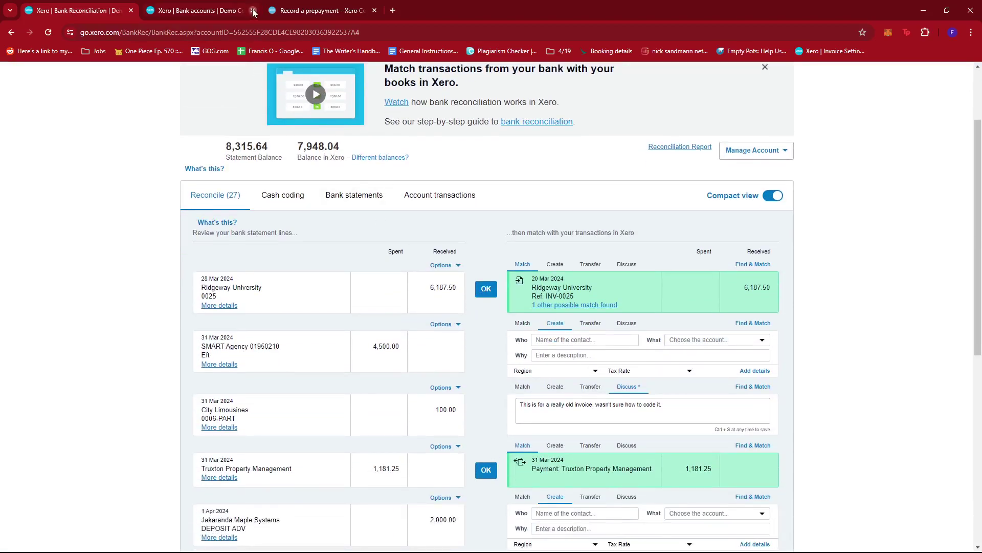
{"action": "scroll", "coordinate": [307, 246], "scroll_direction": "down", "scroll_amount": 2}
{"action": "scroll", "coordinate": [358, 258], "scroll_direction": "up", "scroll_amount": 3}
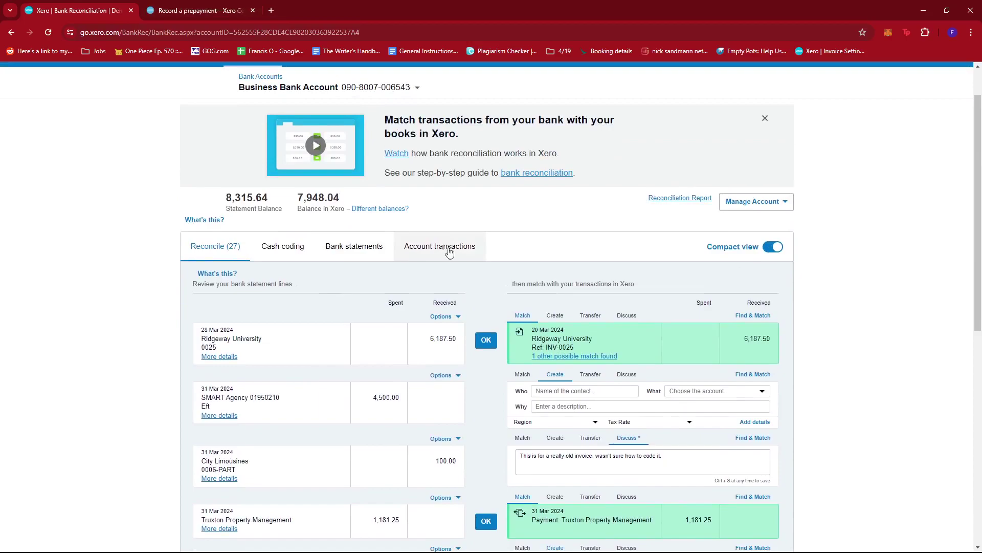
{"action": "scroll", "coordinate": [404, 270], "scroll_direction": "up", "scroll_amount": 1}
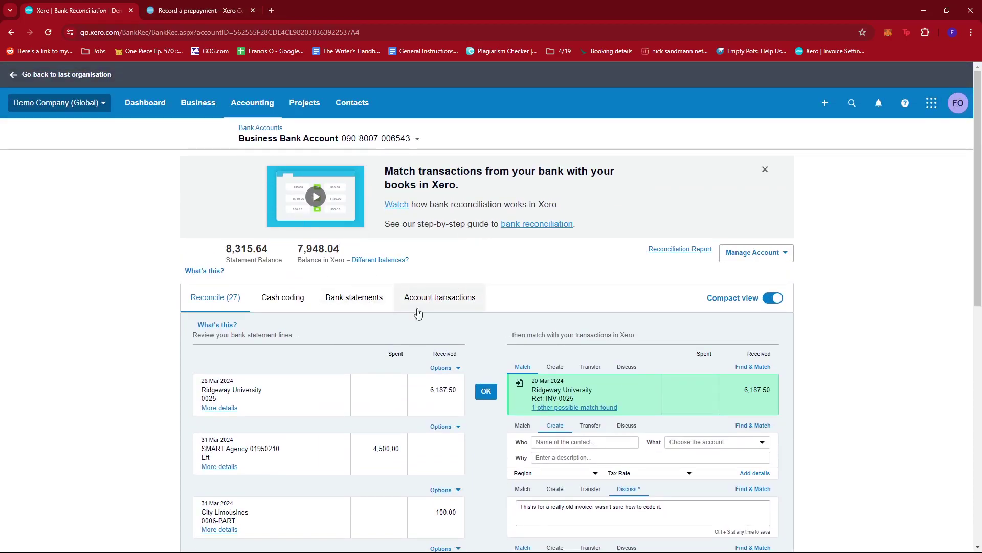
{"action": "scroll", "coordinate": [442, 335], "scroll_direction": "down", "scroll_amount": 2}
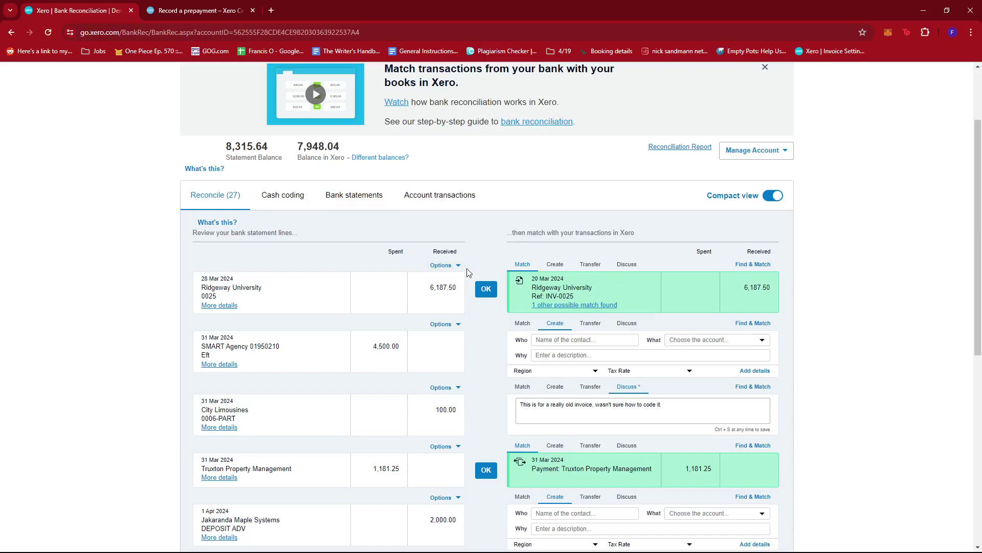
{"action": "scroll", "coordinate": [455, 282], "scroll_direction": "down", "scroll_amount": 3}
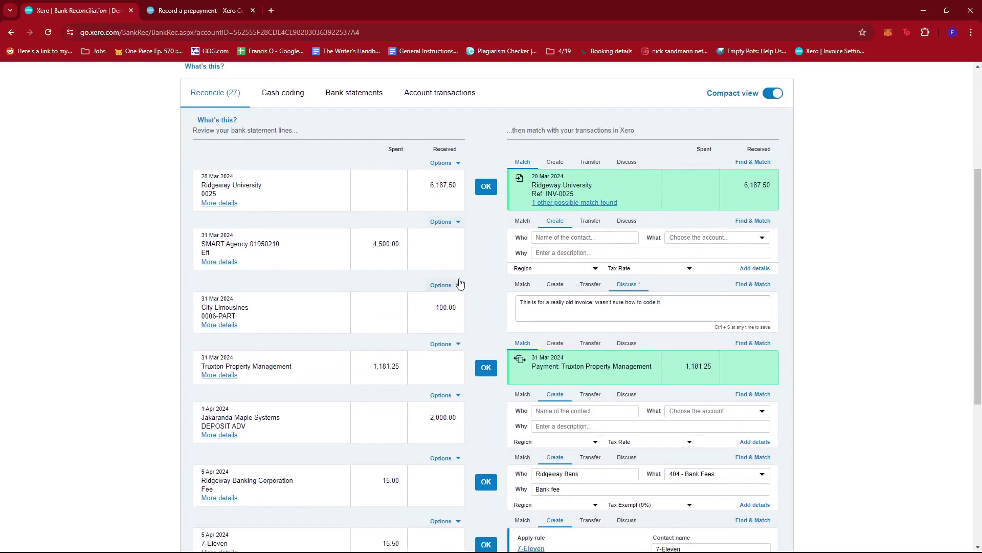
{"action": "scroll", "coordinate": [458, 284], "scroll_direction": "down", "scroll_amount": 2}
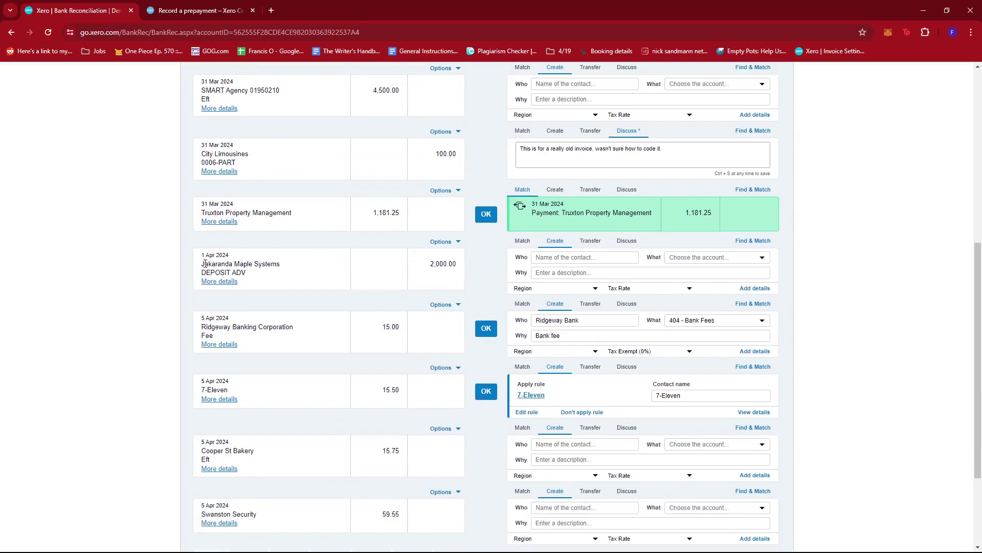
- Highlight parts of the Jakaranda Maple Systems DEPOSIT ADV description, clearing each selection
{"action": "left_click_drag", "start_coordinate": [203, 264], "coordinate": [231, 268]}
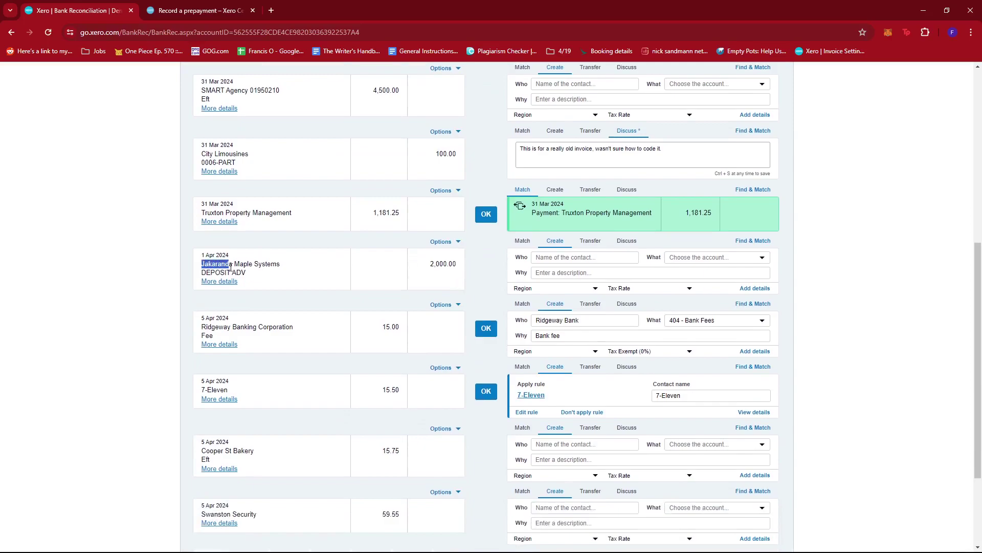
{"action": "left_click", "coordinate": [280, 265]}
{"action": "left_click_drag", "start_coordinate": [247, 276], "coordinate": [213, 276]}
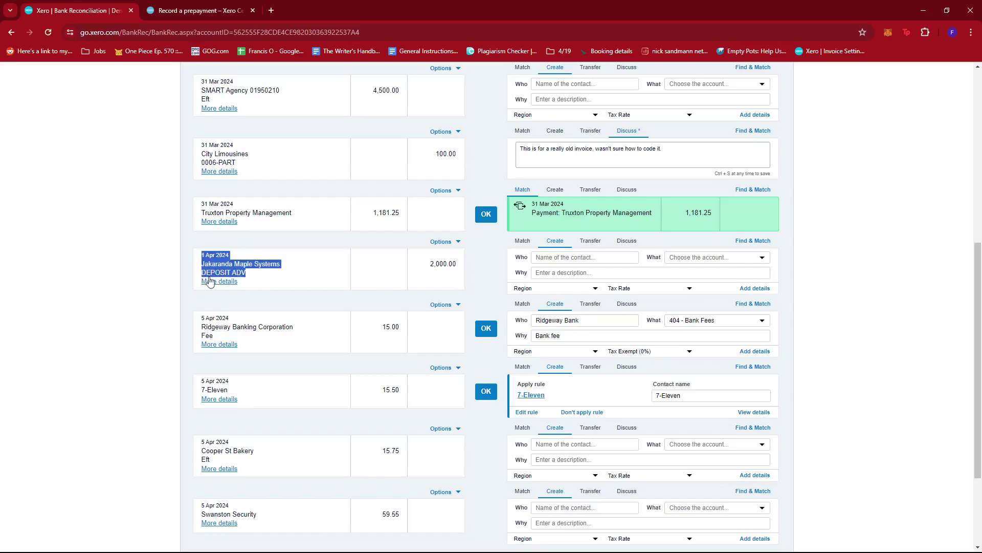
{"action": "left_click", "coordinate": [245, 274]}
{"action": "double_click", "coordinate": [248, 275]}
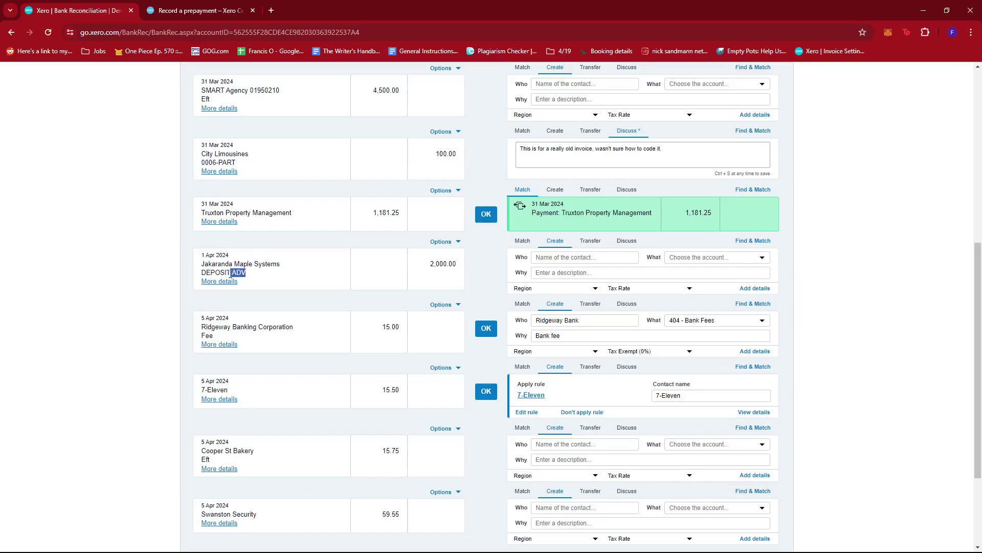
{"action": "left_click", "coordinate": [256, 276]}
- Open the new-transaction form for the Jakaranda 2,000.00 deposit, prefilled as a direct payment
{"action": "left_click", "coordinate": [759, 289]}
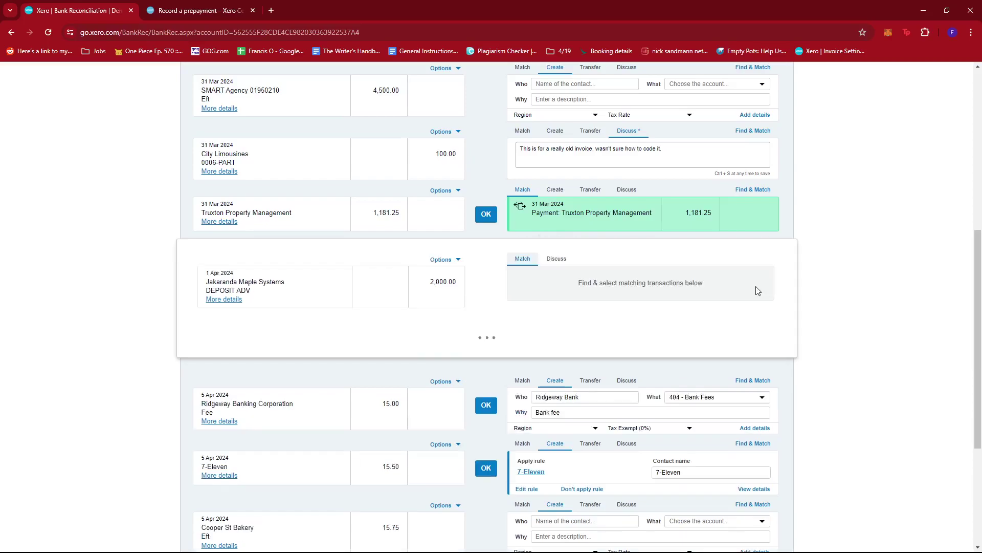
{"action": "scroll", "coordinate": [539, 330], "scroll_direction": "down", "scroll_amount": 2}
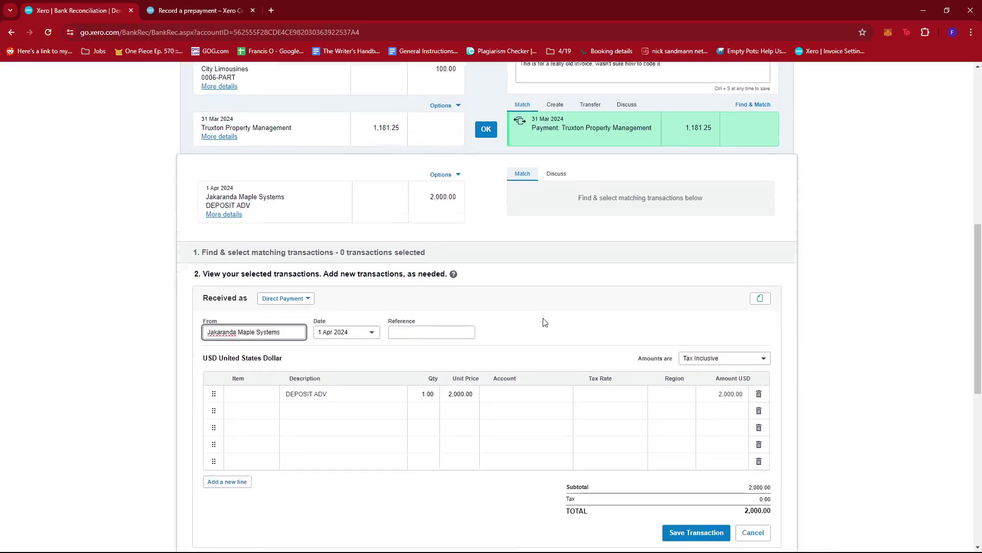
{"action": "scroll", "coordinate": [426, 333], "scroll_direction": "down", "scroll_amount": 2}
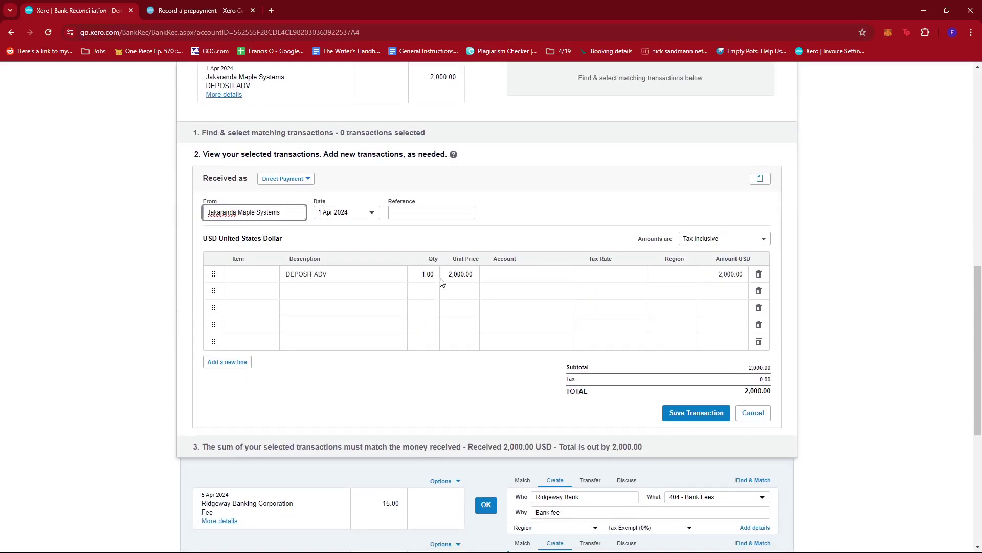
{"action": "left_click", "coordinate": [215, 178]}
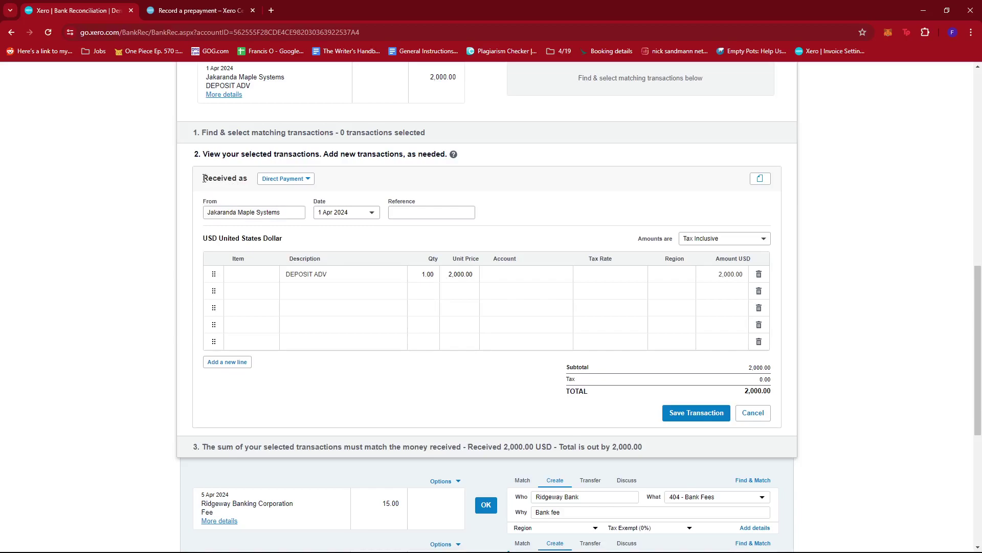
- Change Received as from Direct Payment to Prepayment
{"action": "left_click", "coordinate": [308, 184]}
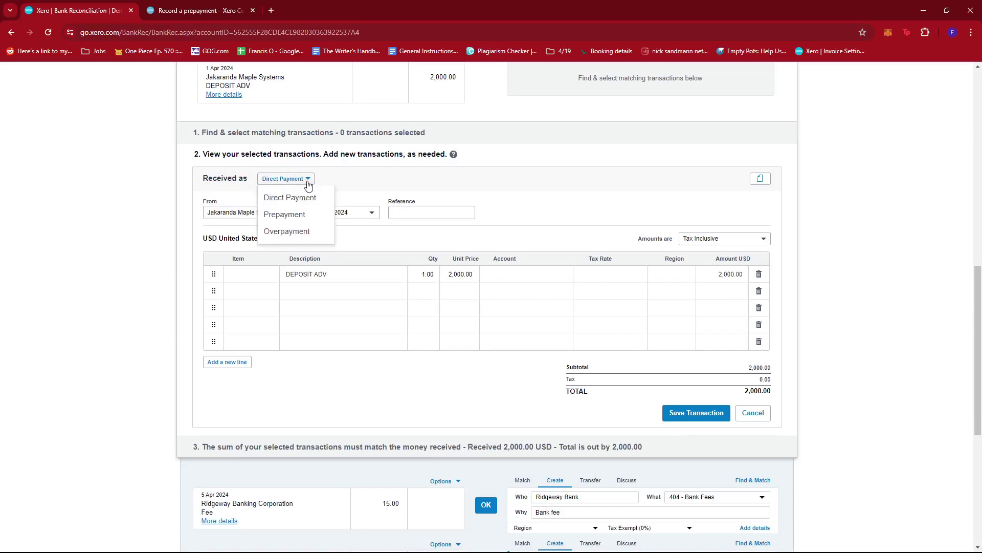
{"action": "left_click", "coordinate": [286, 216]}
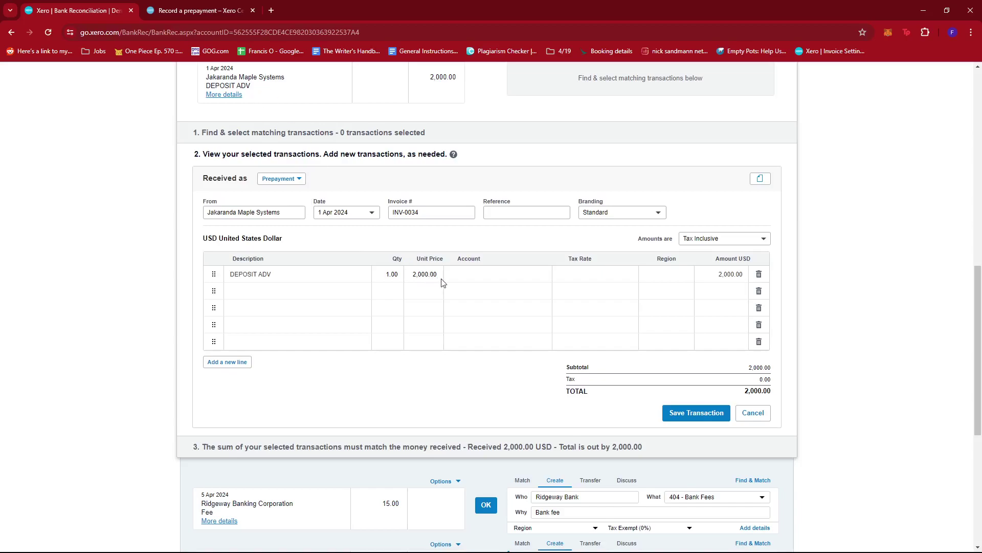
- Search 'Adva' and assign account 835 - Revenue Received in Advance to the DEPOSIT ADV line
{"action": "left_click", "coordinate": [473, 274]}
{"action": "left_click", "coordinate": [544, 273]}
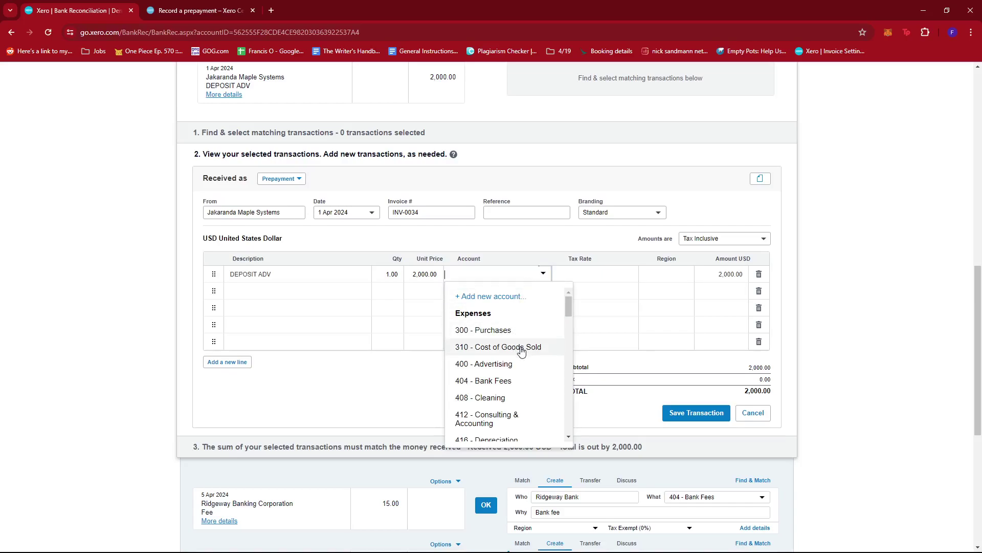
{"action": "type", "text": "Adva"}
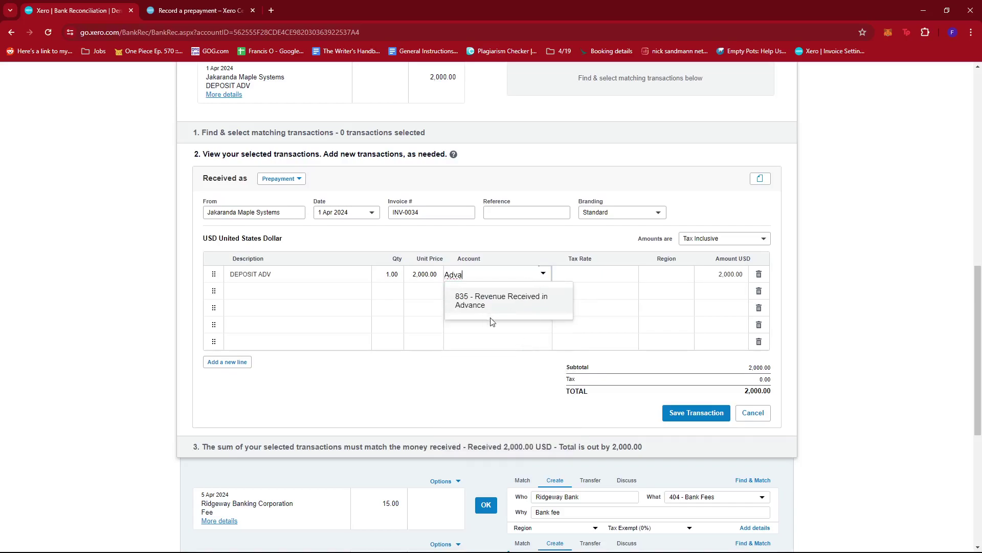
{"action": "left_click", "coordinate": [524, 307]}
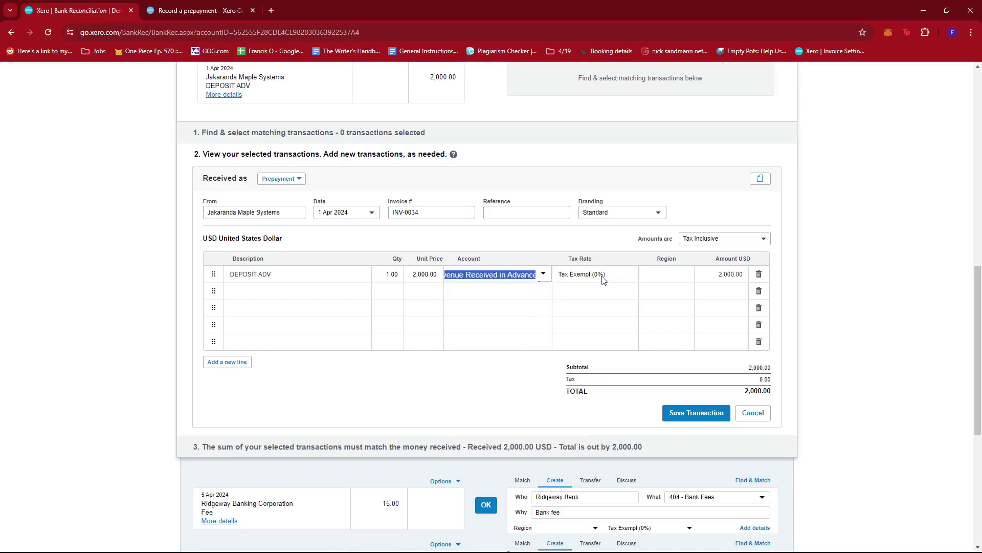
{"action": "left_click", "coordinate": [711, 204]}
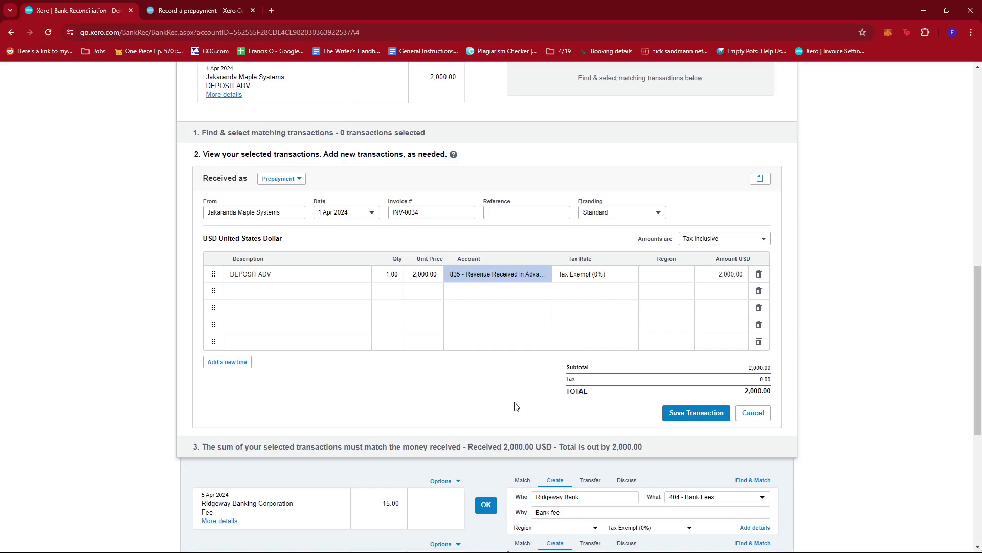
- Save the 2,000.00 Jakaranda prepayment transaction and check it matches the deposit
{"action": "left_click", "coordinate": [695, 414]}
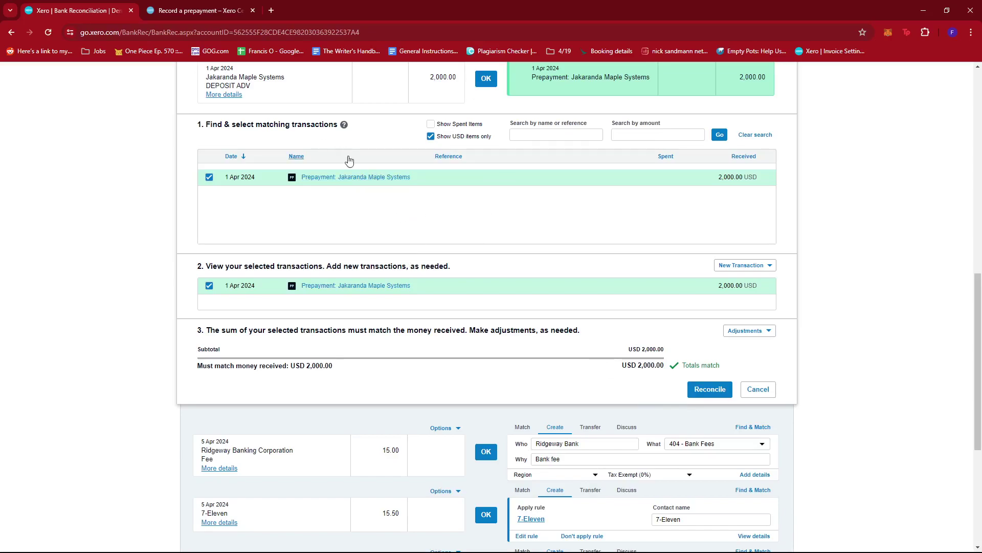
{"action": "scroll", "coordinate": [387, 192], "scroll_direction": "up", "scroll_amount": 1}
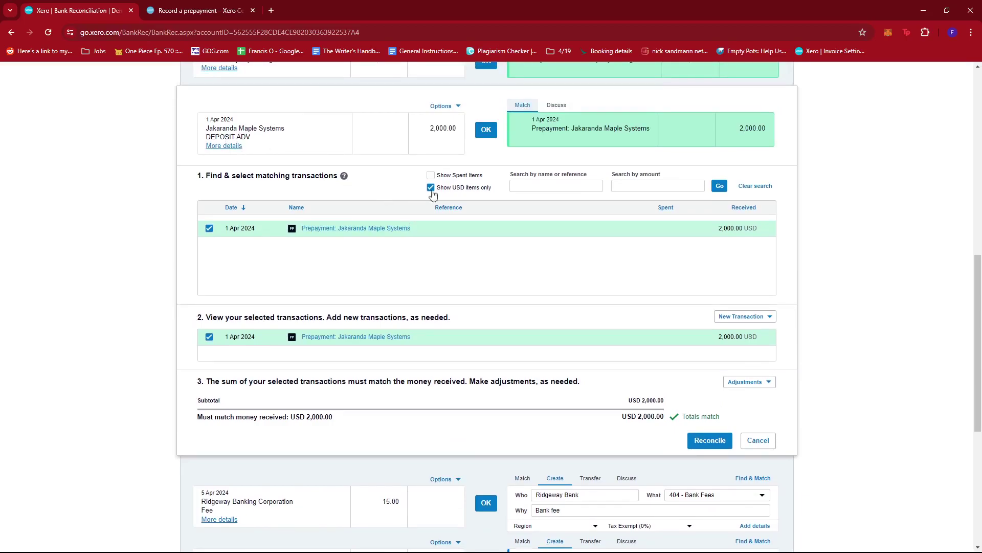
{"action": "scroll", "coordinate": [509, 249], "scroll_direction": "down", "scroll_amount": 1}
{"action": "scroll", "coordinate": [639, 332], "scroll_direction": "up", "scroll_amount": 1}
- Reconcile the Jakaranda deposit, leaving 26 unreconciled items
{"action": "left_click", "coordinate": [723, 442]}
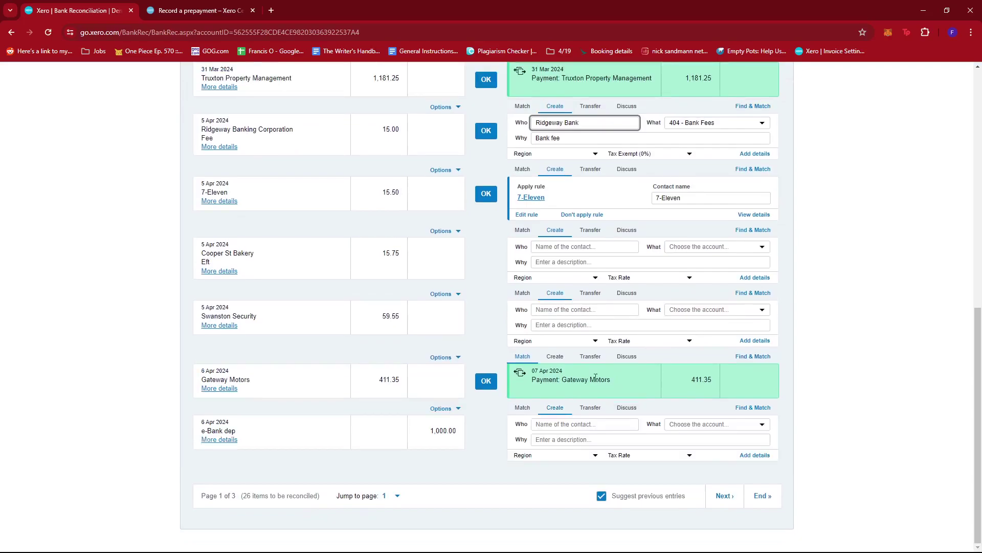